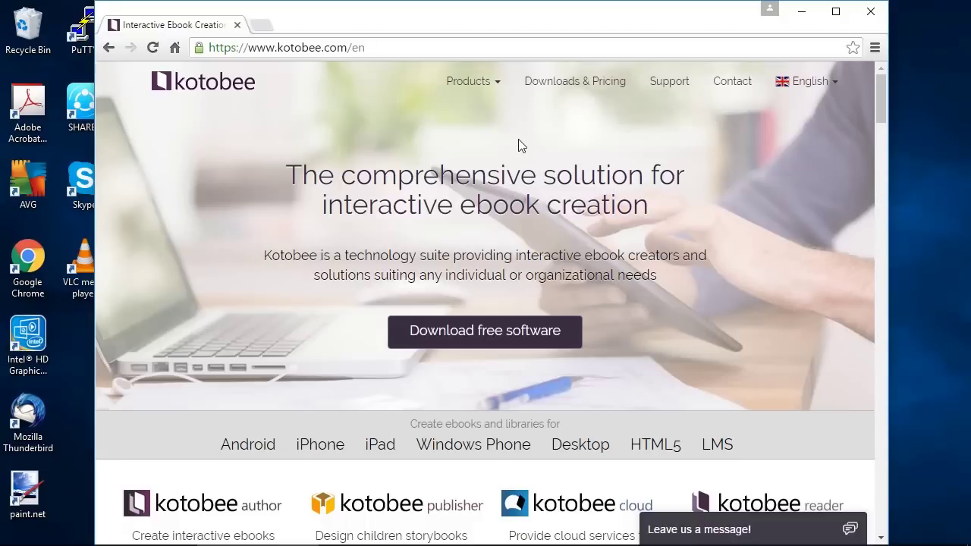
scroll(521, 145, "down", 3)
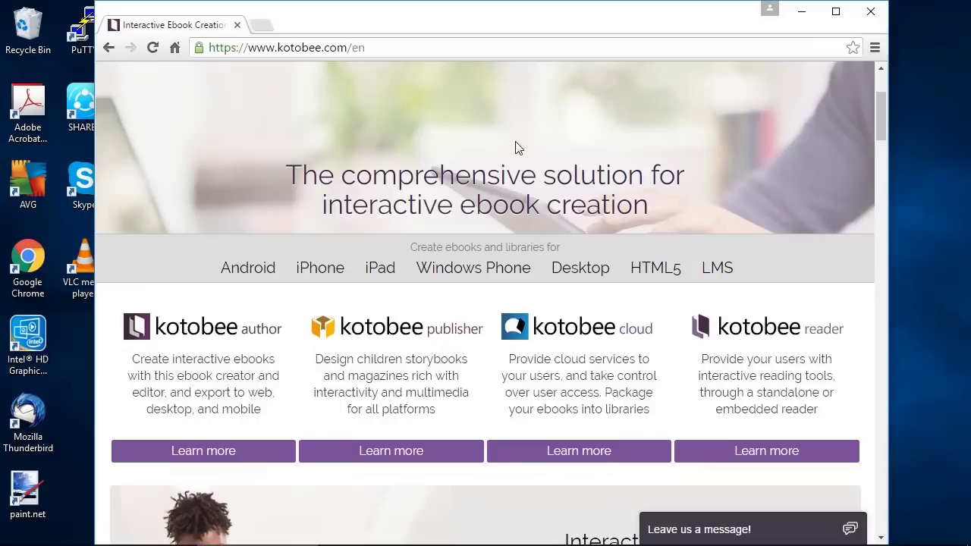
scroll(526, 182, "up", 3)
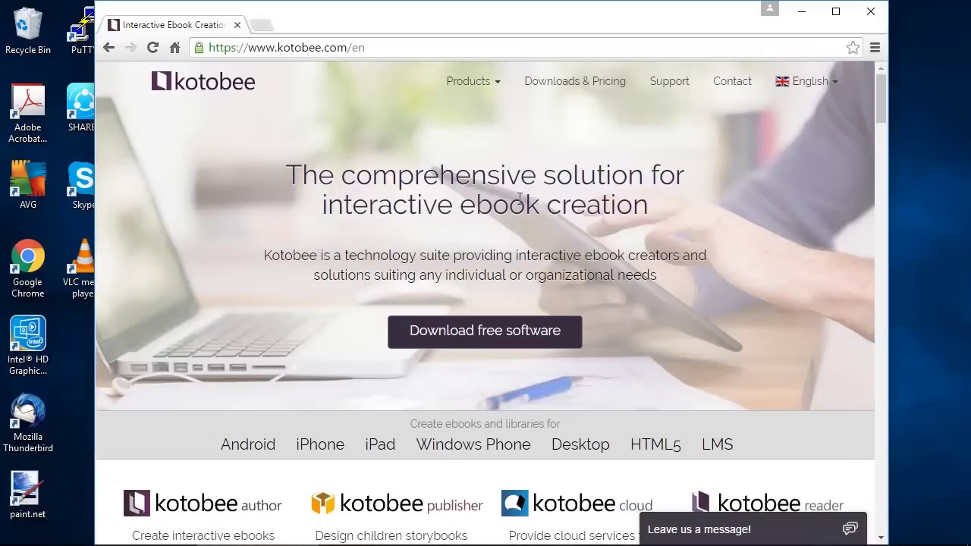
- Start downloading the Win 64 bit Kotobee Author installer from the Kotobee pricing page
left_click(493, 341)
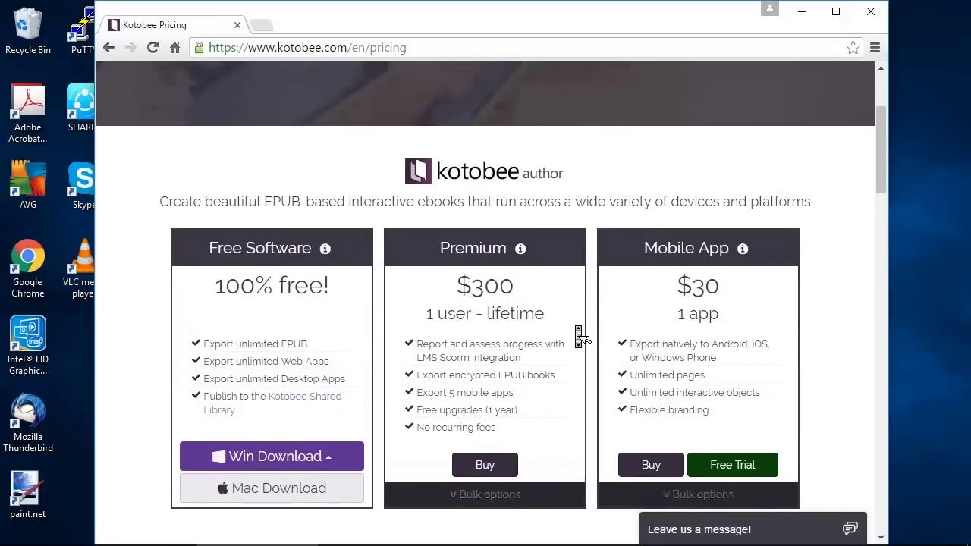
middle_click(577, 332)
left_click(339, 456)
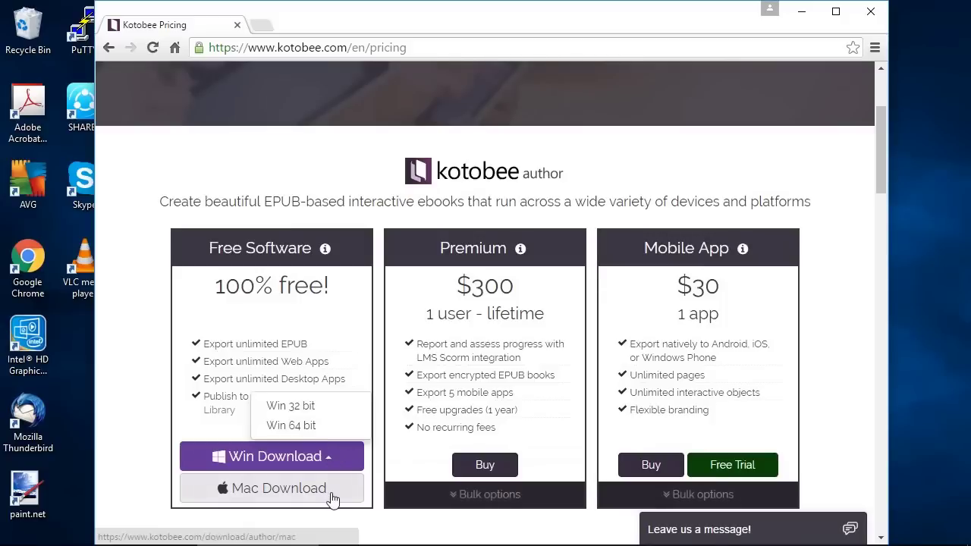
left_click(318, 426)
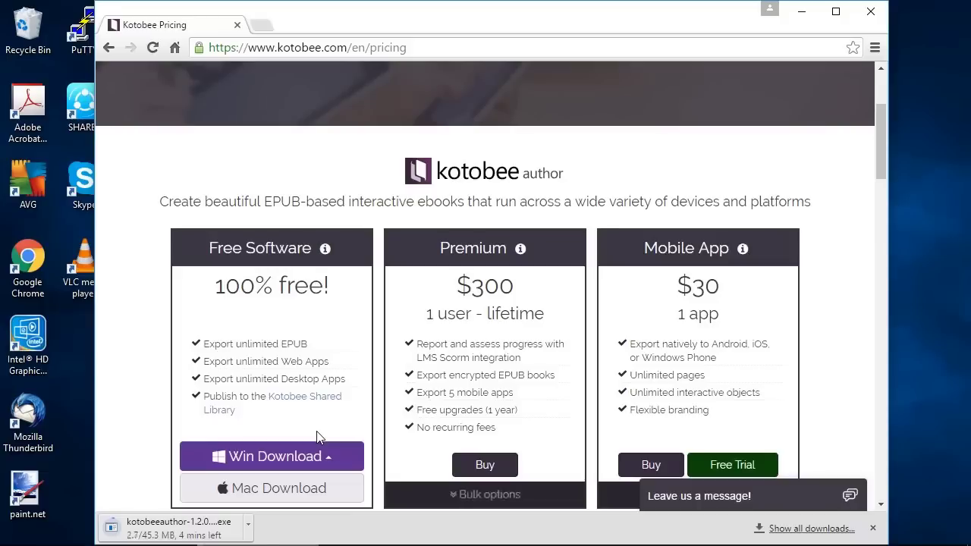
left_click(311, 456)
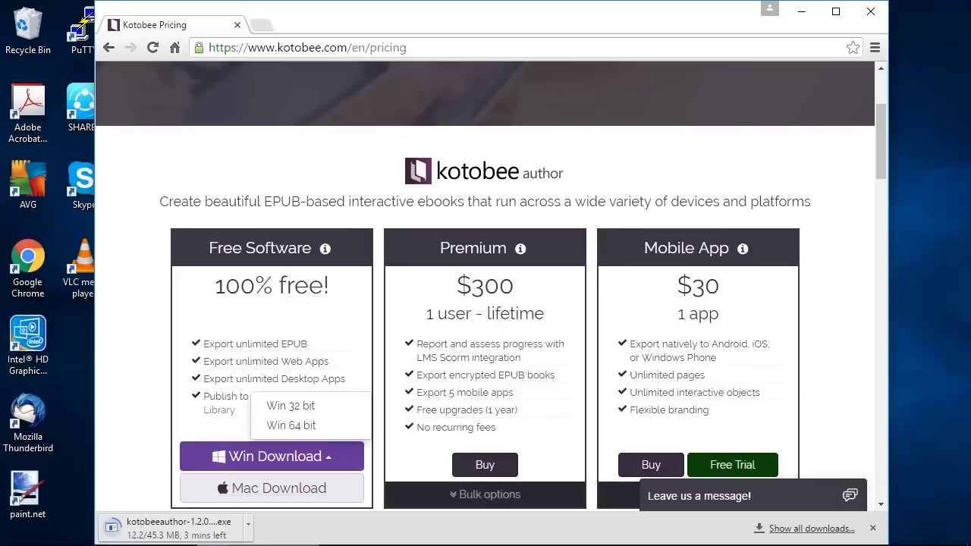
- Show This PC's system properties in File Explorer to check whether Windows is 64-bit
key("super")
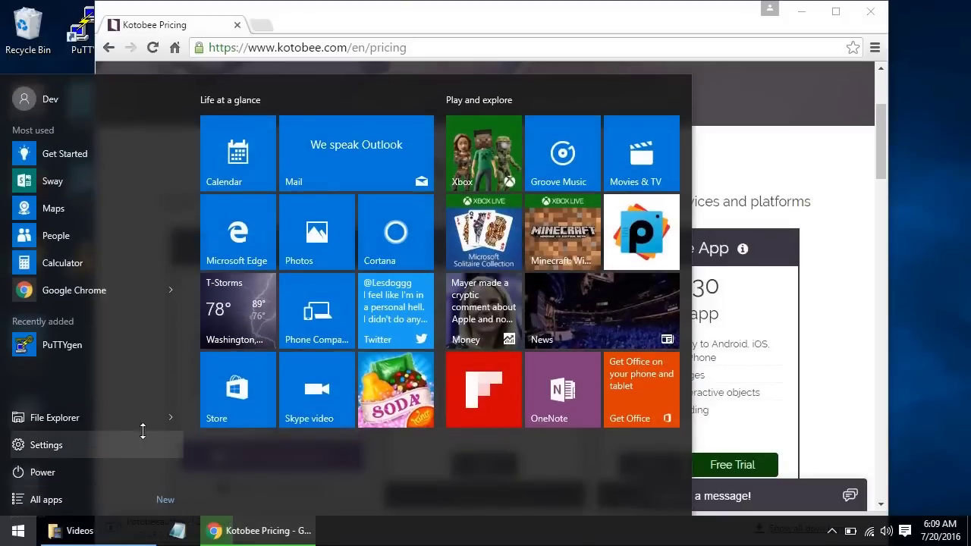
left_click(71, 417)
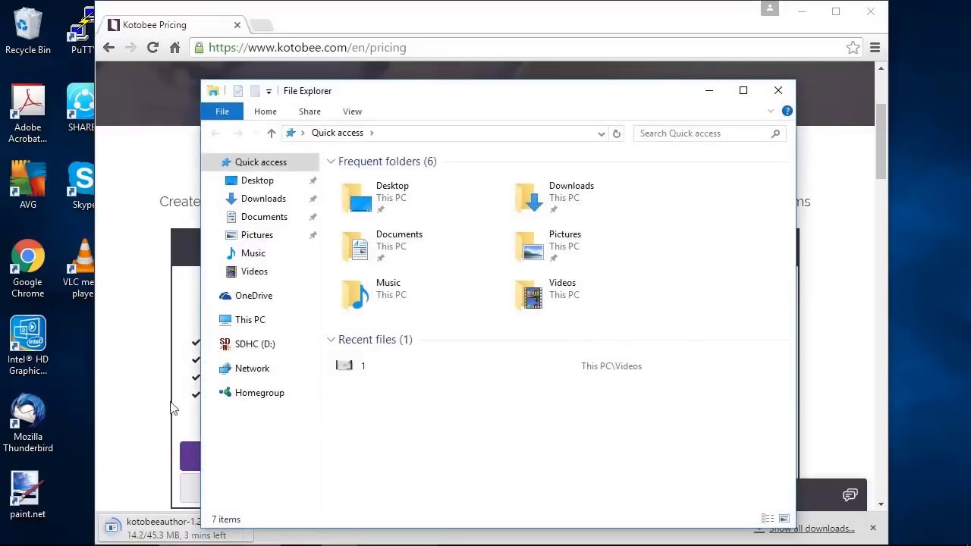
right_click(257, 328)
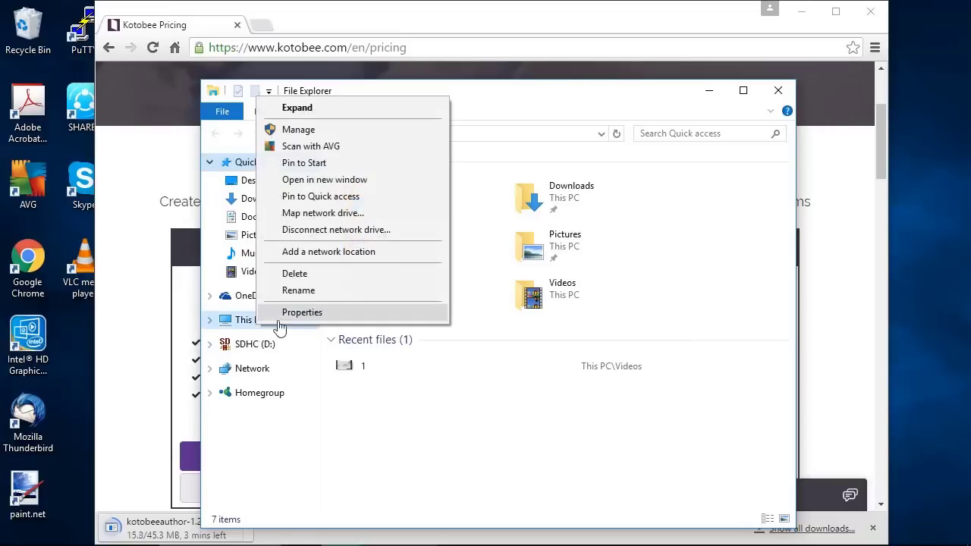
left_click(285, 313)
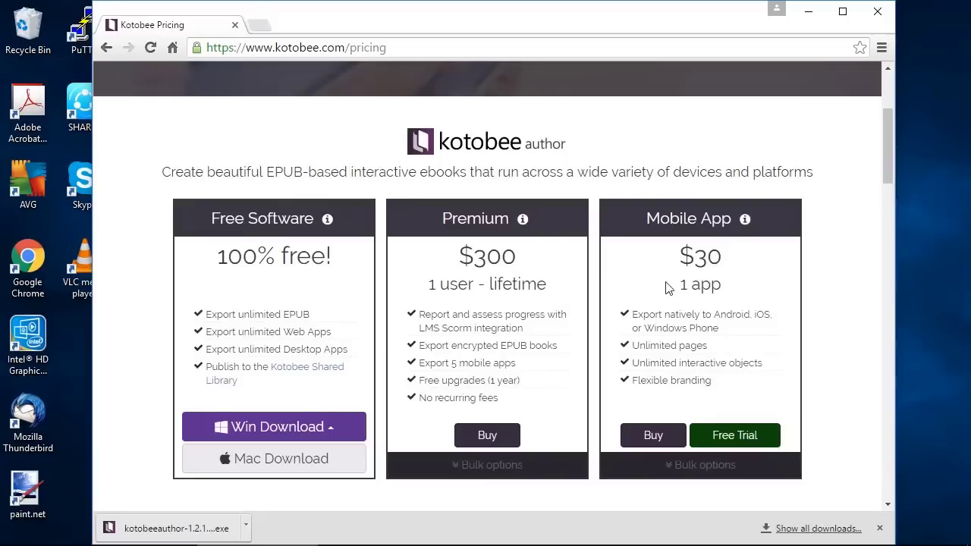
- Run the downloaded installer in English and accept the default install folder
left_click(210, 533)
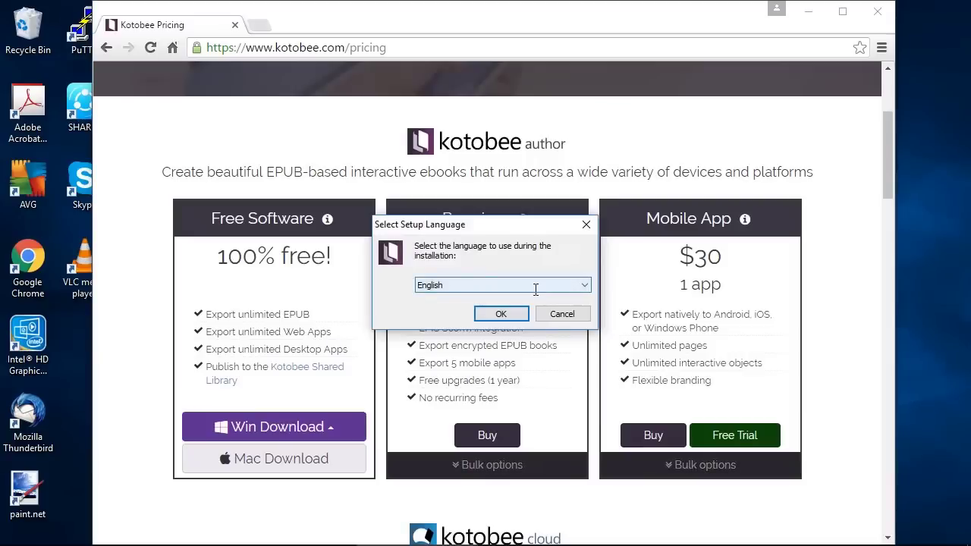
left_click(535, 285)
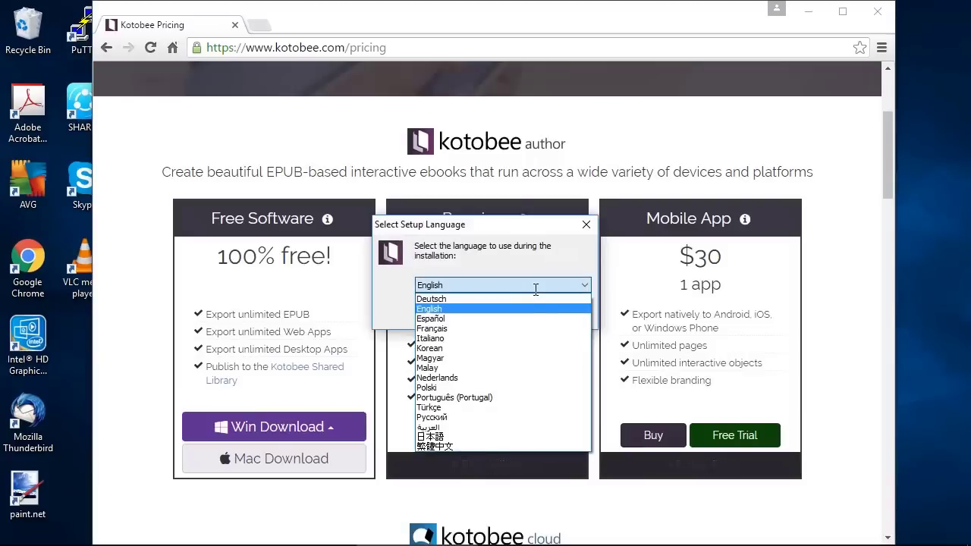
left_click(536, 286)
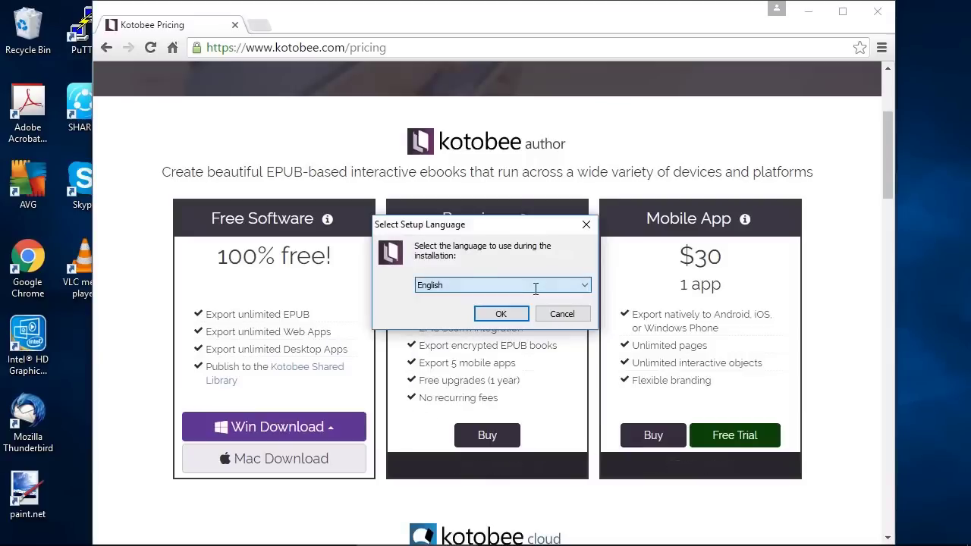
left_click(503, 311)
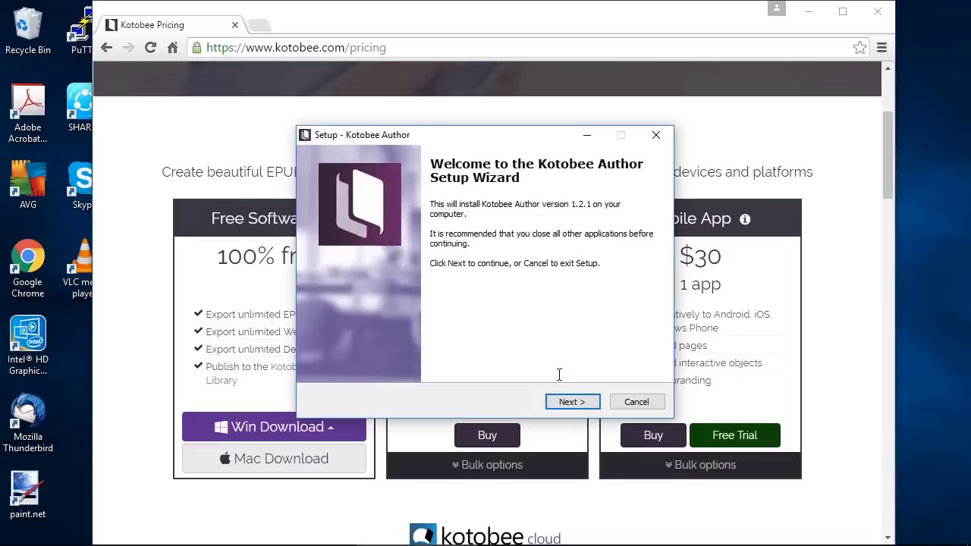
left_click(570, 401)
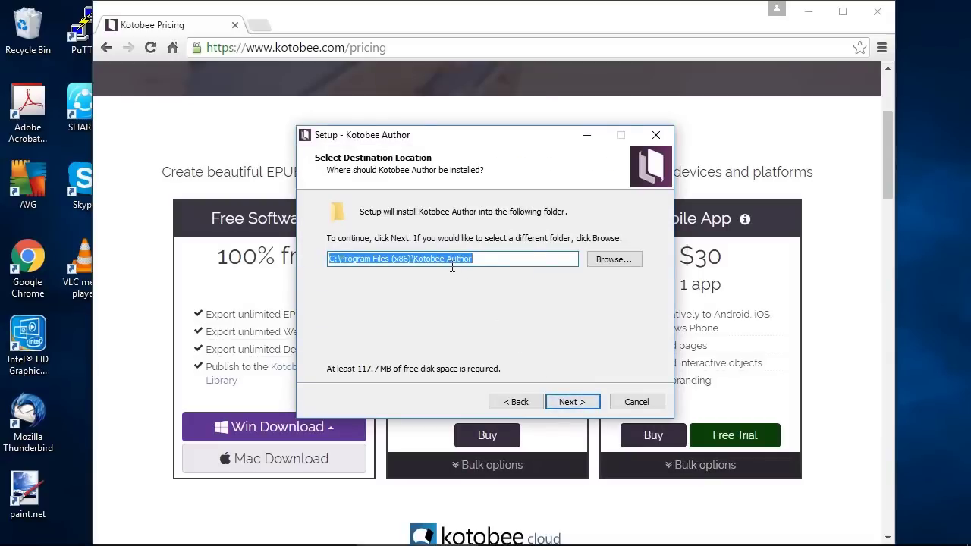
left_click(579, 402)
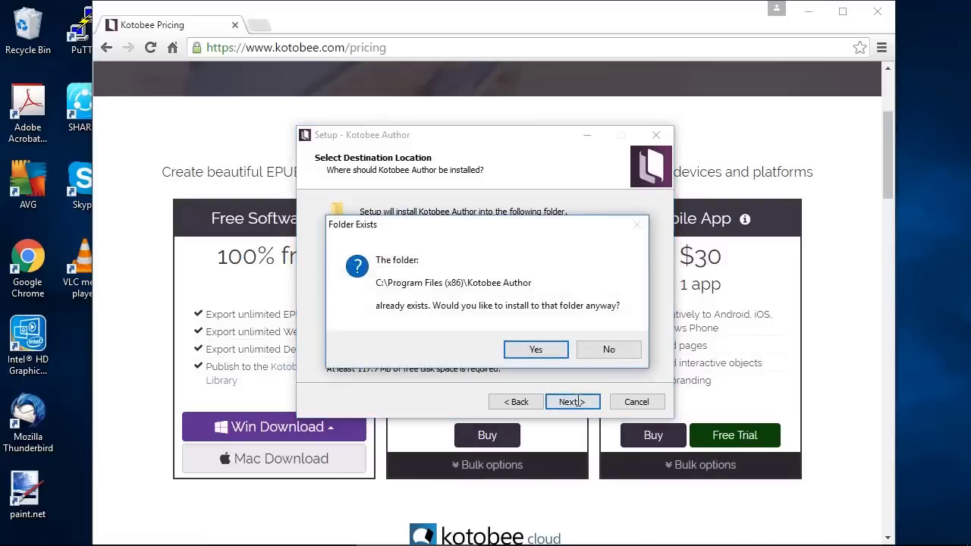
left_click(543, 347)
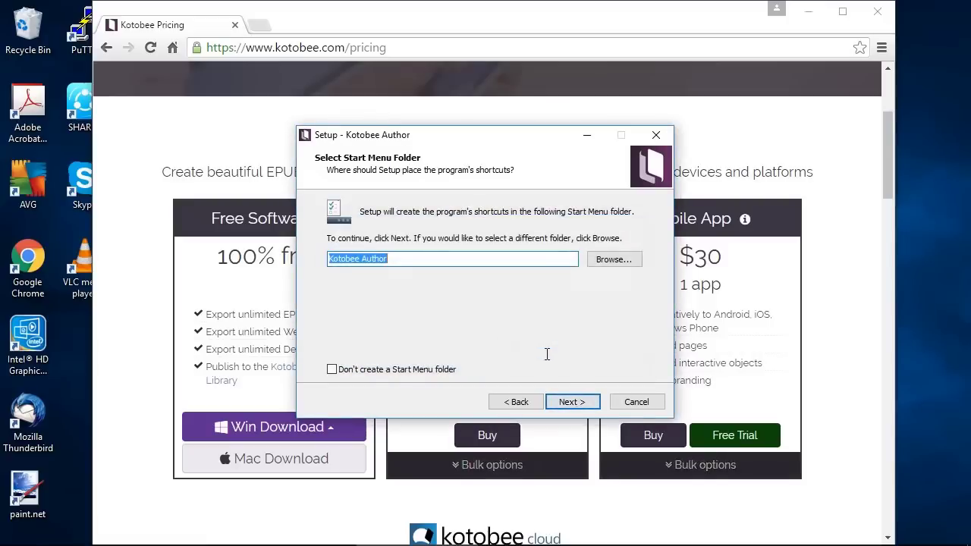
- Keep the default Start Menu folder, add a desktop icon, install, and launch Kotobee Author
left_click(569, 398)
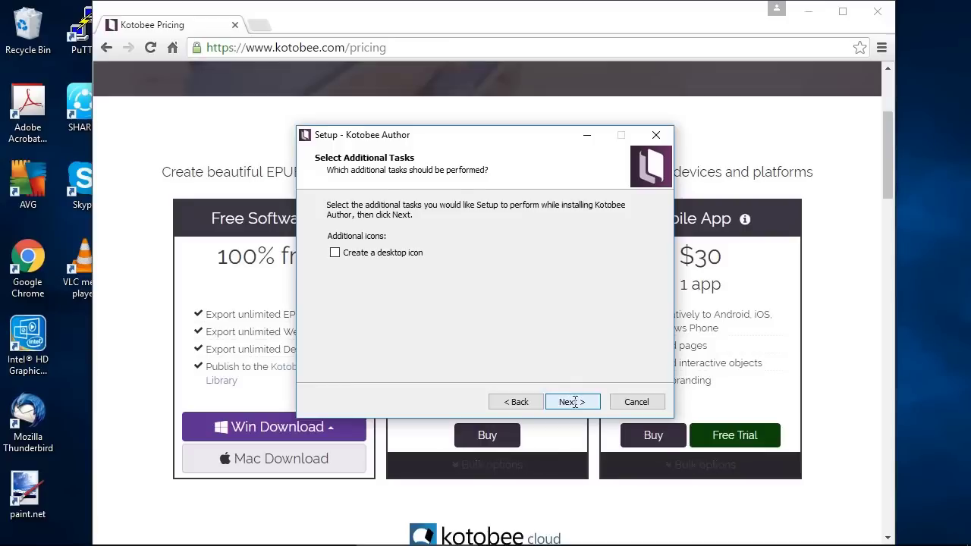
left_click(399, 254)
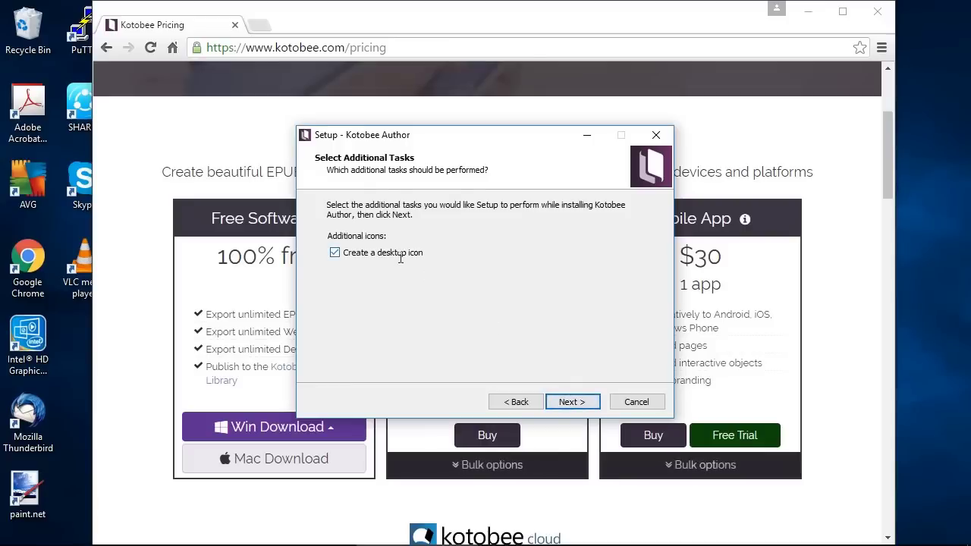
left_click(583, 402)
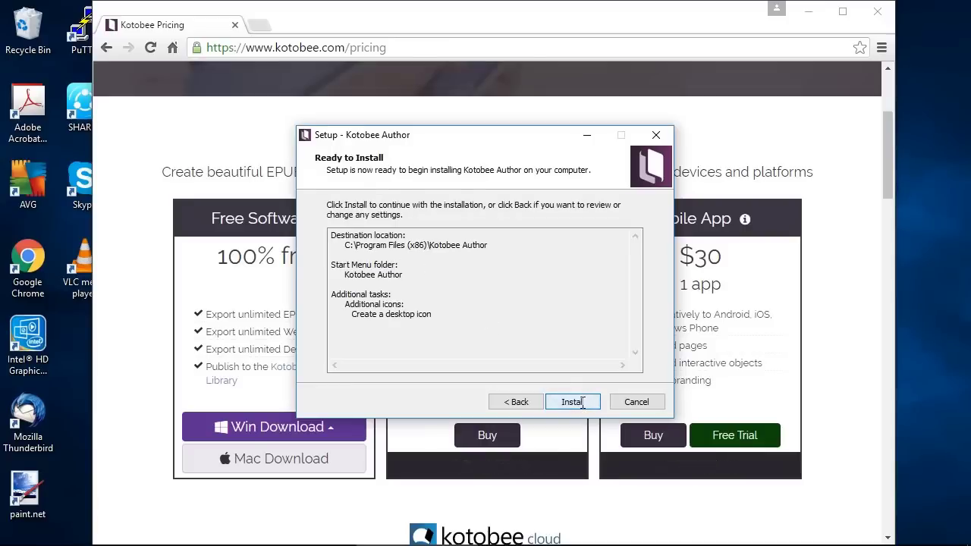
left_click(582, 402)
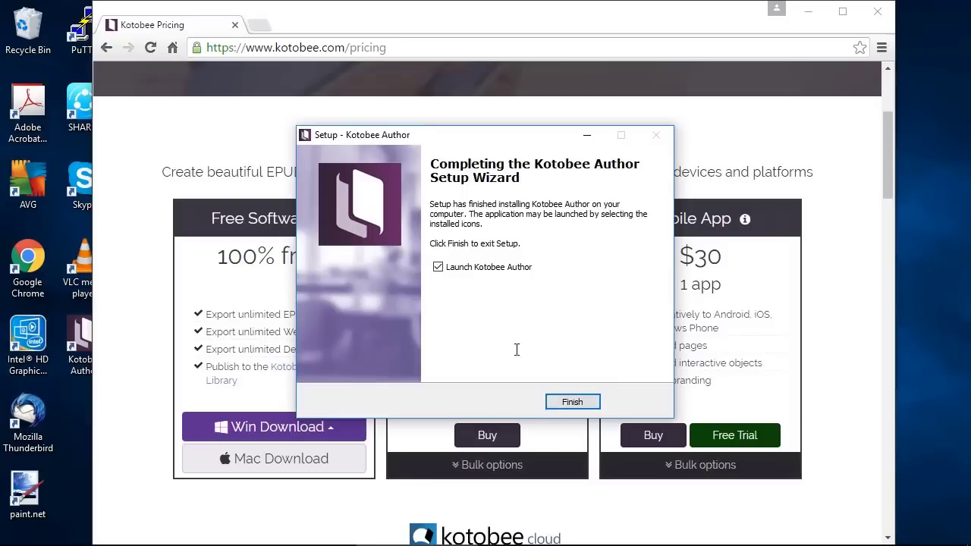
left_click(571, 401)
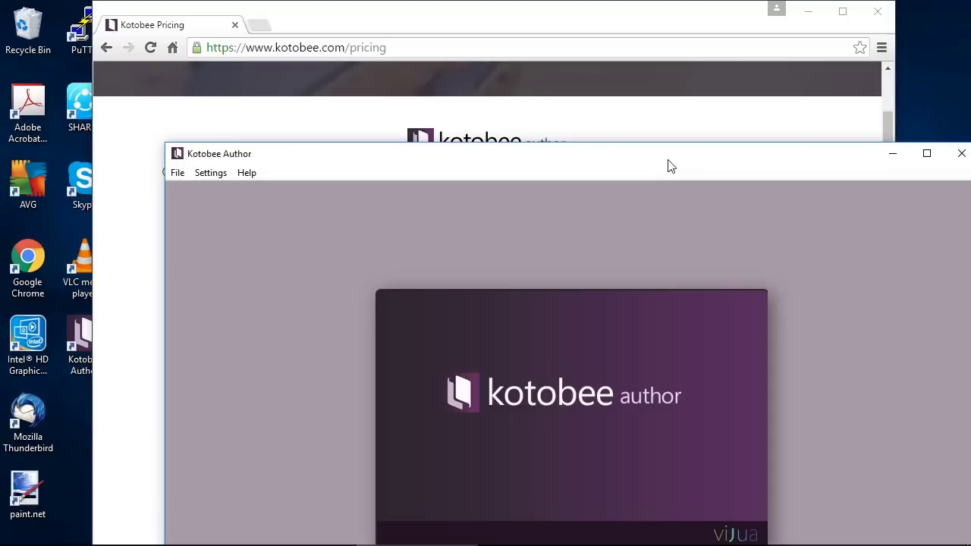
- Maximize the Kotobee Author window and close the Layout dialog, leaving the Untitled Book
left_click_drag(669, 163, 650, 159)
left_click(878, 130)
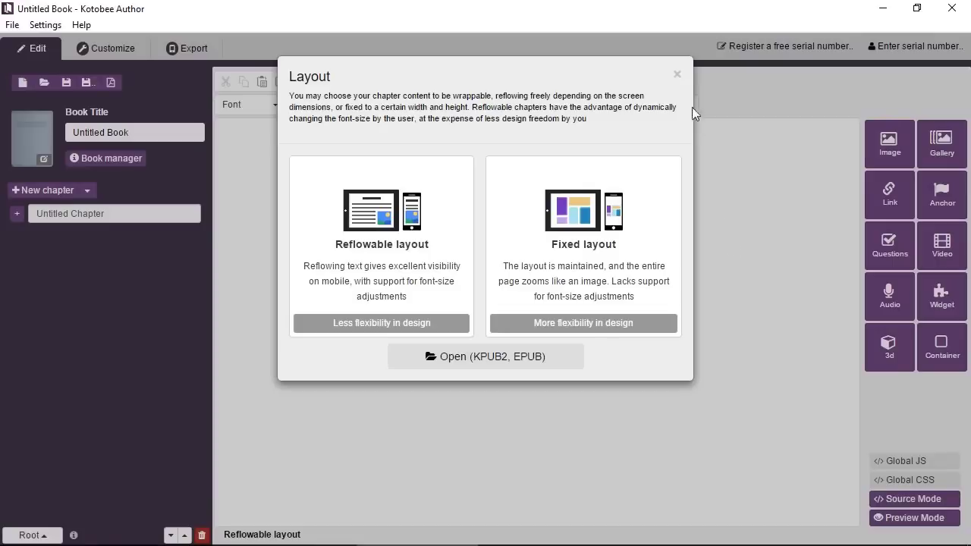
left_click(679, 77)
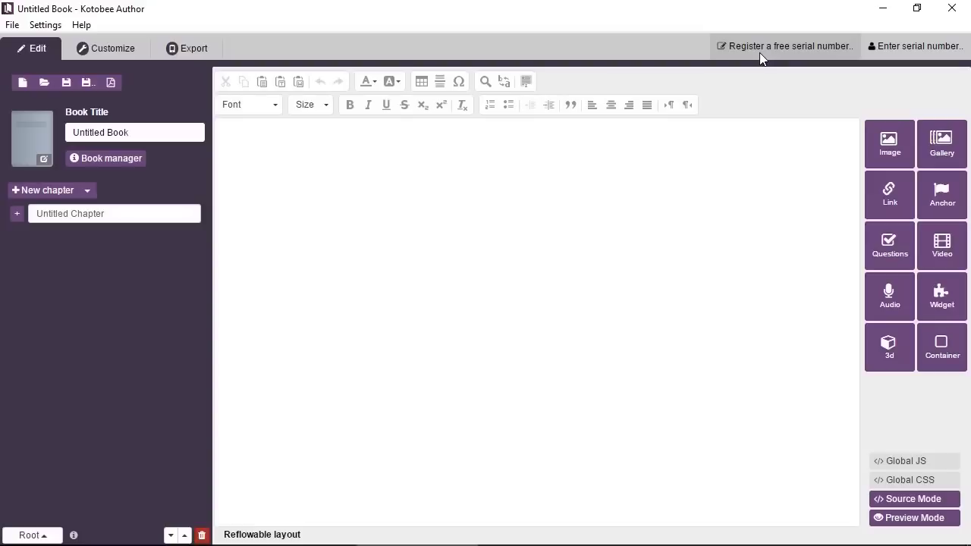
- Open the kotobee.com registration form via 'Register a free serial number..'
left_click(760, 53)
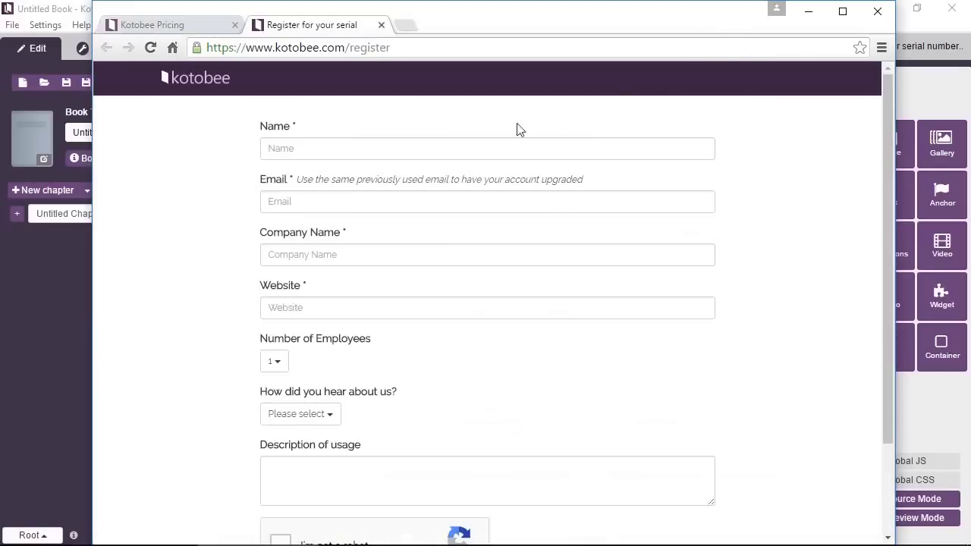
- Enter the name and e-mail, company 'Kotobee' and the kotobee.com website in the registration form
left_click(379, 145)
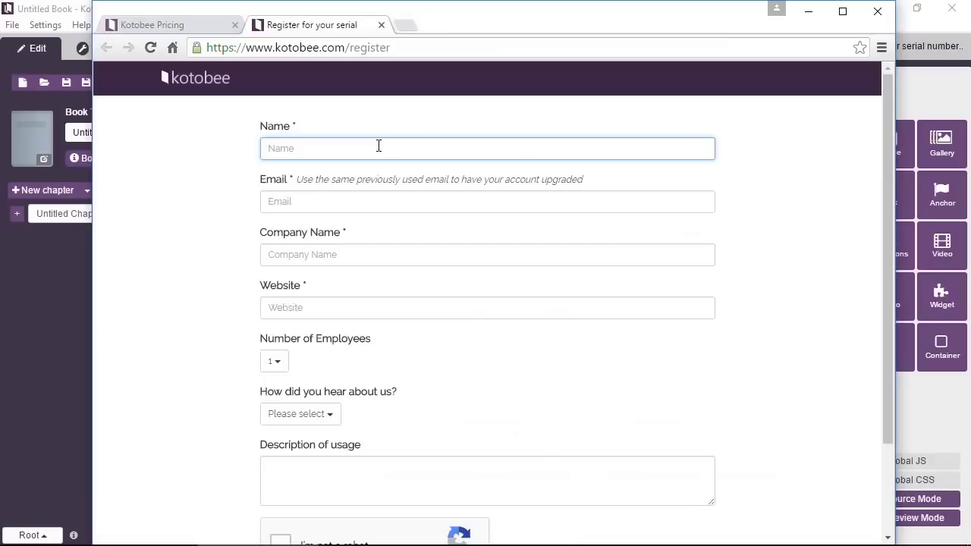
type("Kotobee Demo")
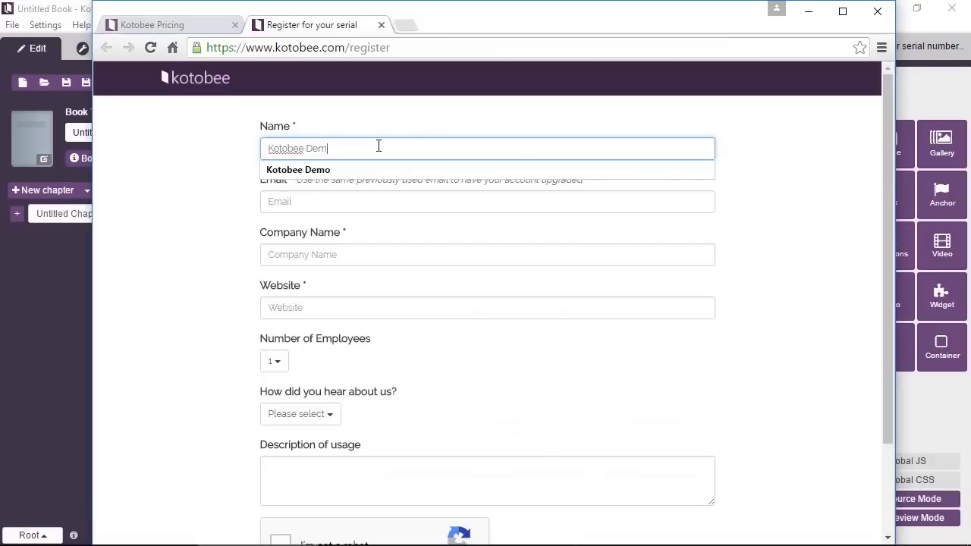
key("Tab")
type("sd")
key("BackSpace")
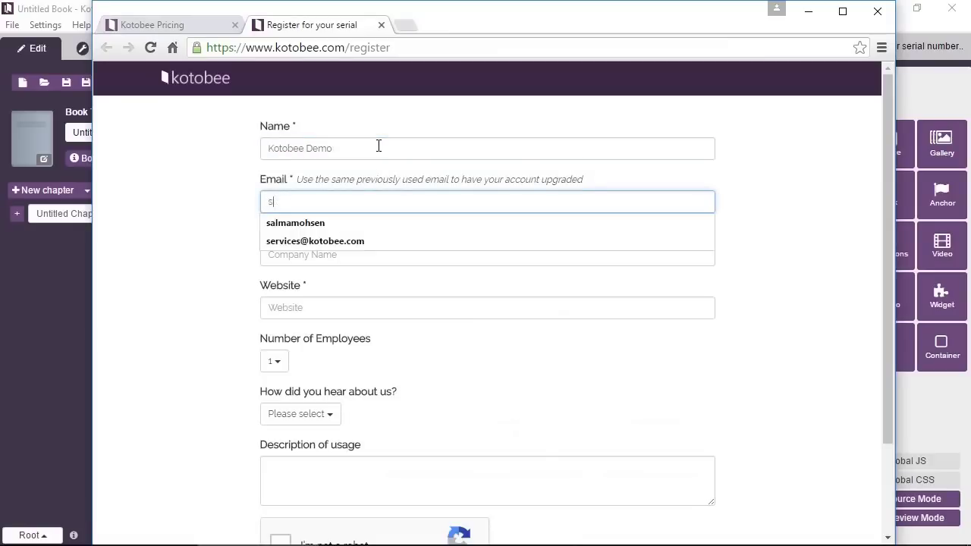
key("BackSpace")
type("s")
key("Down")
key("Down")
key("Return")
key("Tab")
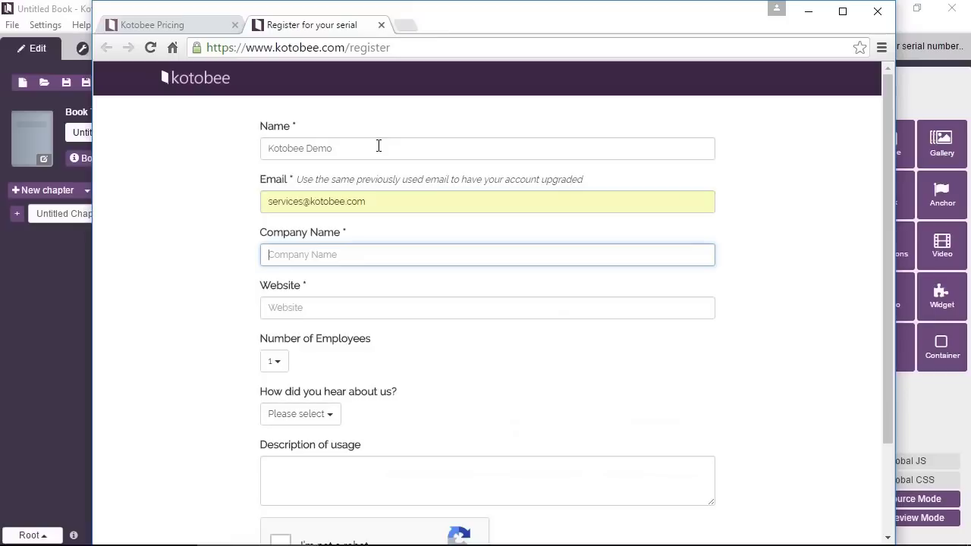
type("Kotobee")
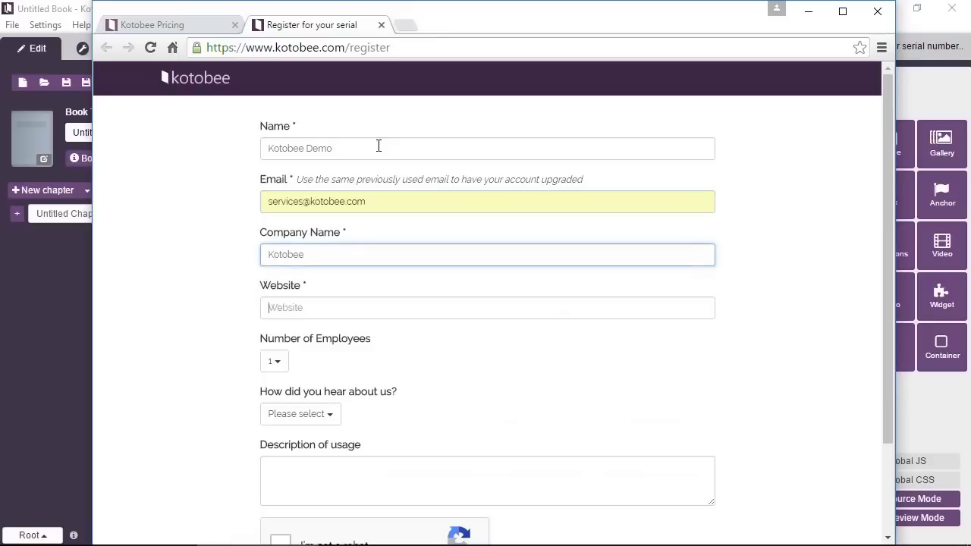
key("Tab")
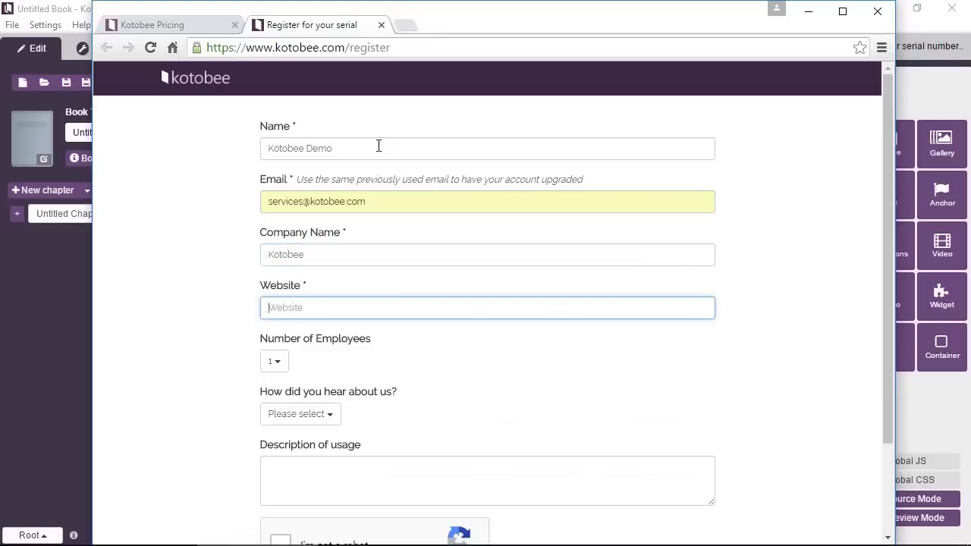
type("htt")
key("Down")
key("Return")
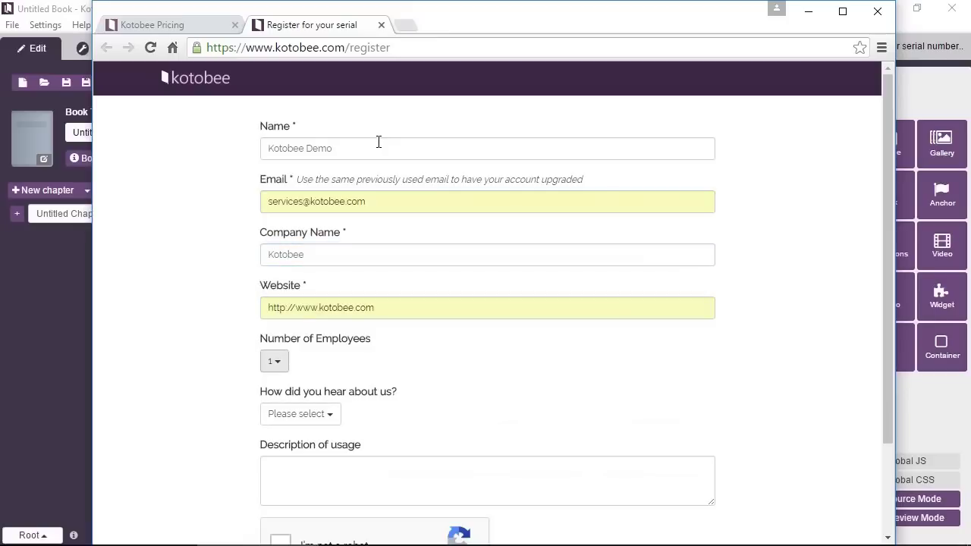
- Pick Google search, describe usage as 'A test demo of the software', verify, accept terms, and register
scroll(390, 305, "down", 2)
scroll(393, 304, "down", 1)
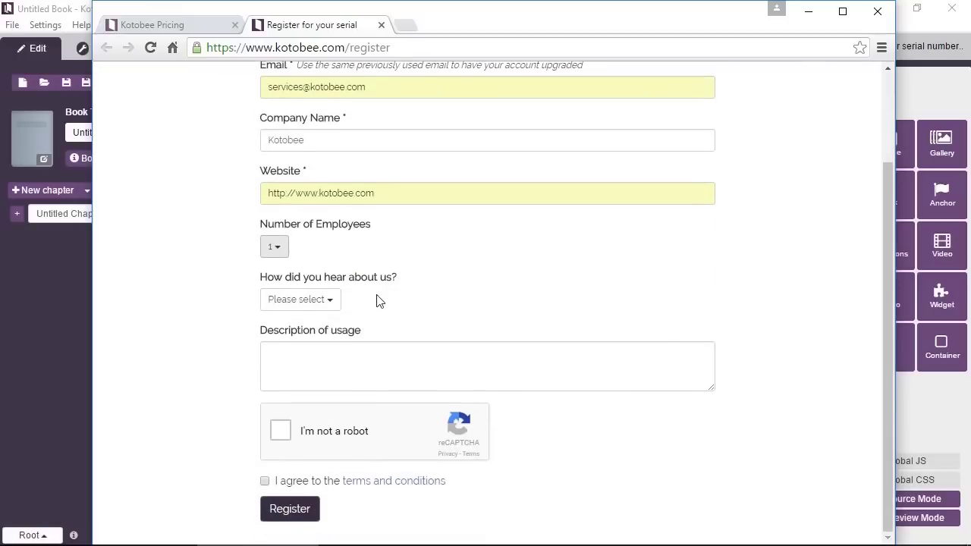
left_click(326, 300)
left_click(325, 327)
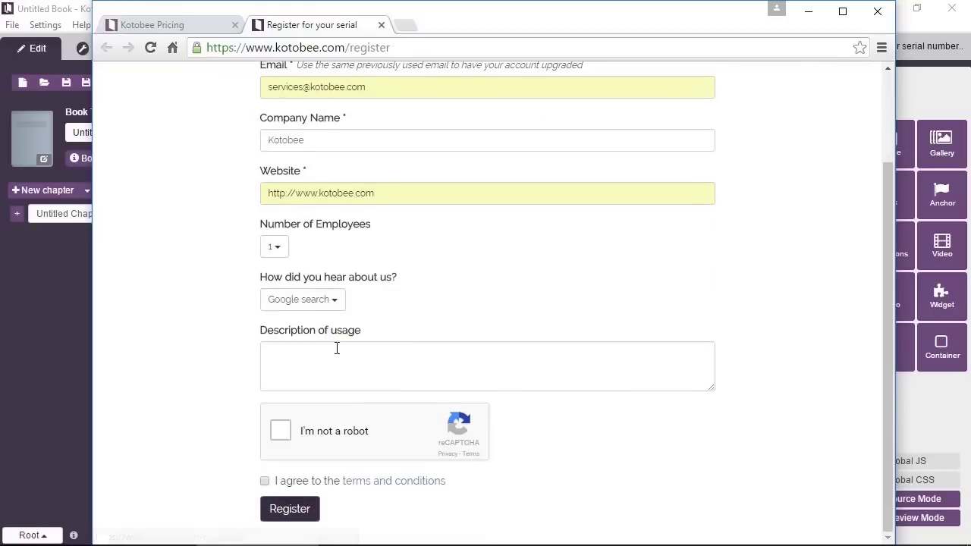
left_click(349, 353)
type("A tes")
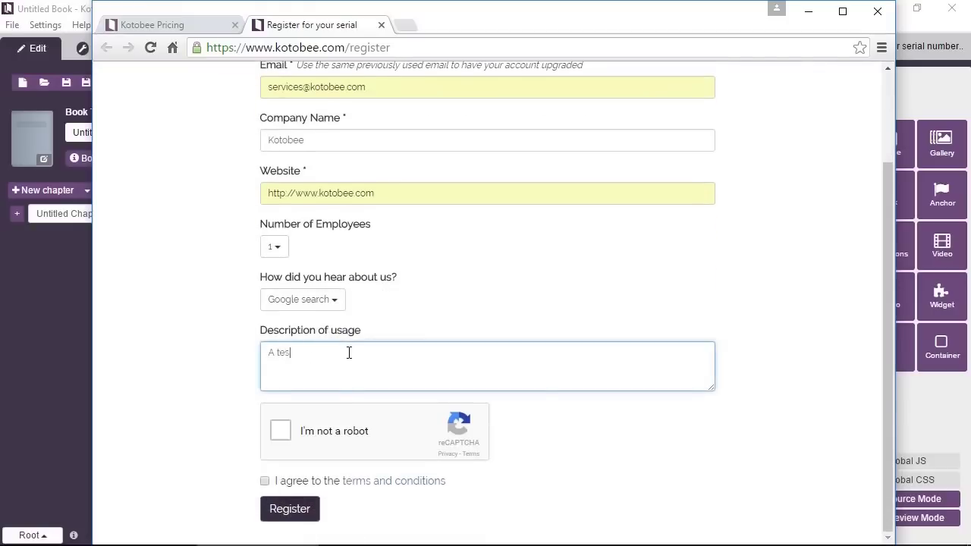
type("t demo of the software")
left_click(282, 431)
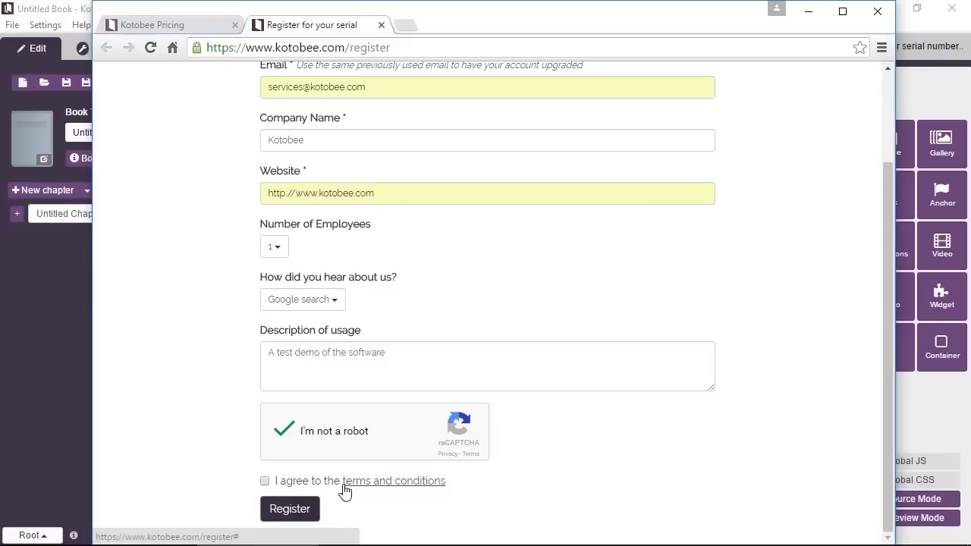
left_click(265, 481)
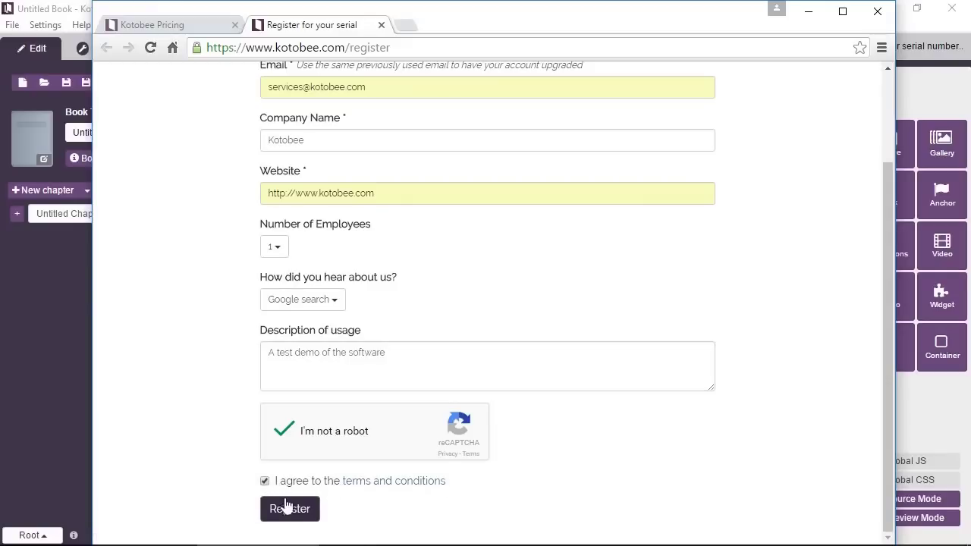
left_click(291, 505)
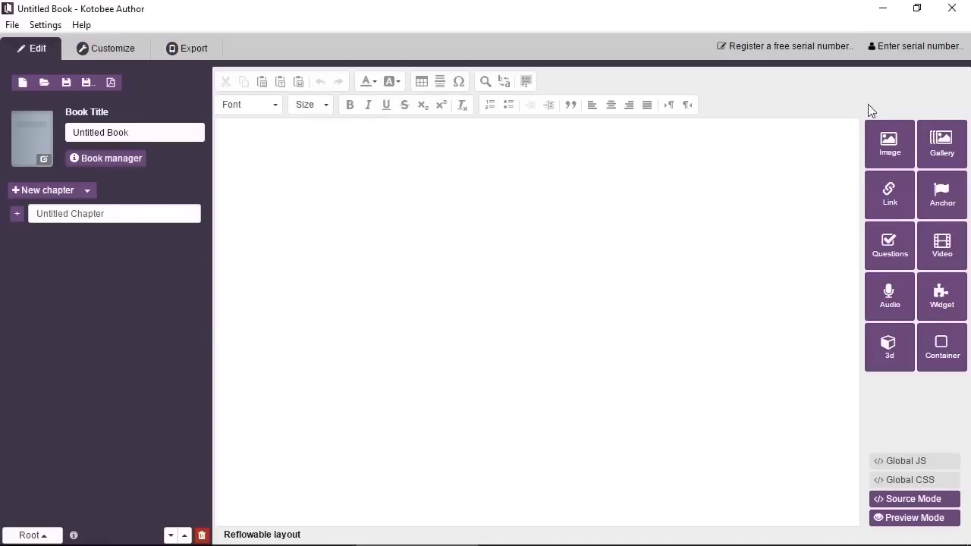
- Open the User Login dialog via 'Enter serial number..' at the top right
left_click(919, 47)
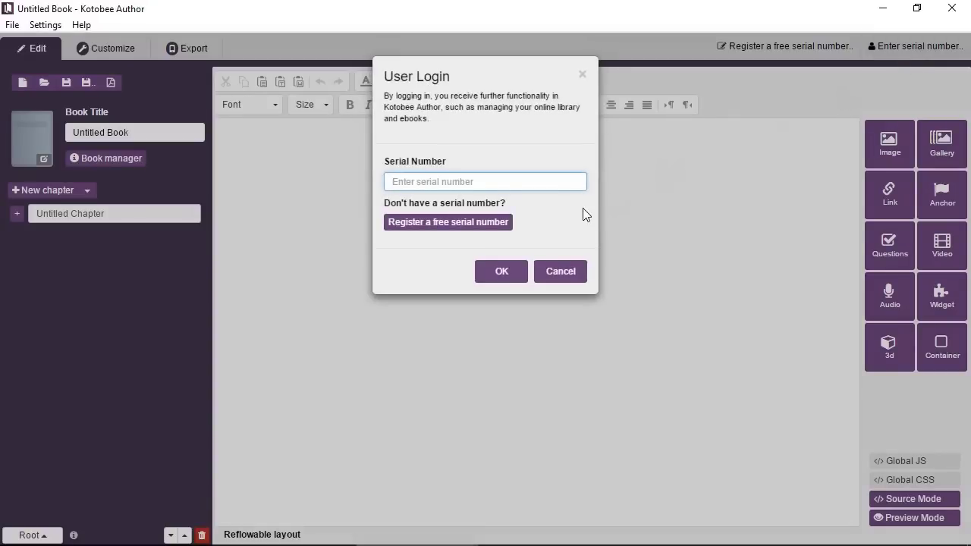